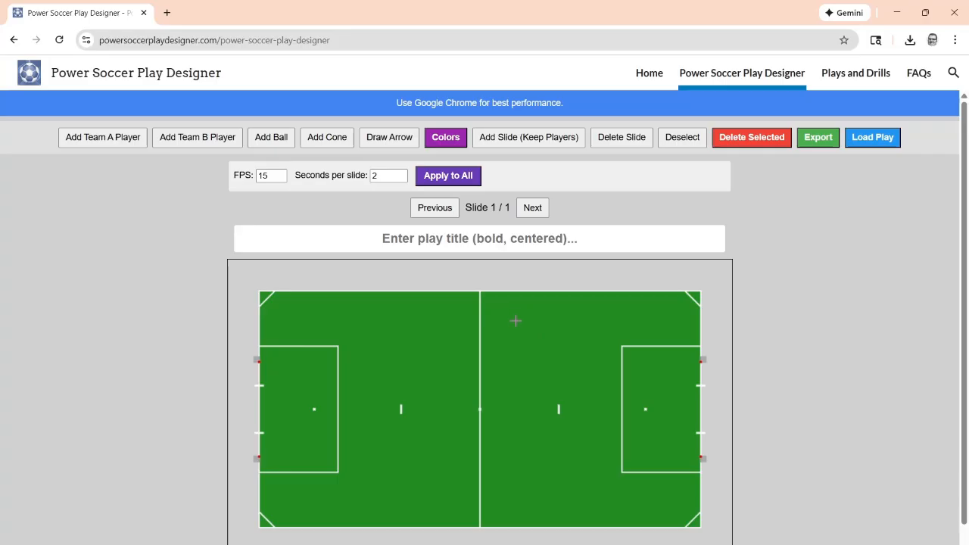
Add a Team A player just left of the halfway line and a Team B player just right of it, level with the centre spot
click(111, 144)
drag(574, 441, 420, 409)
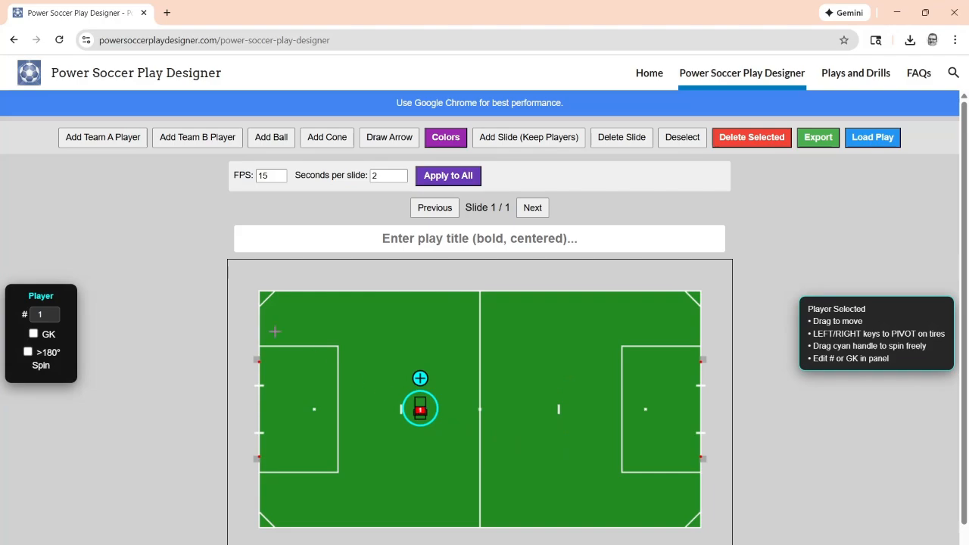
click(157, 142)
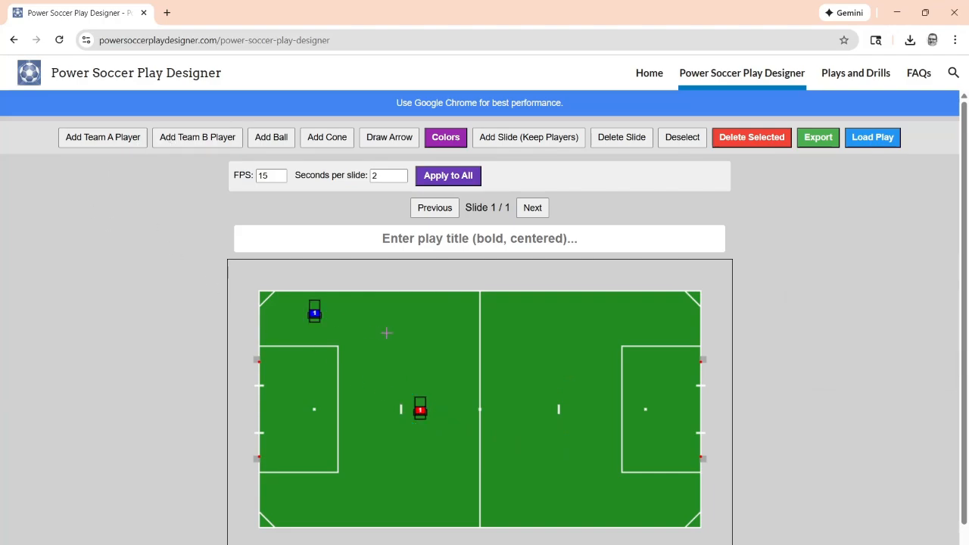
click(331, 321)
drag(339, 323, 520, 410)
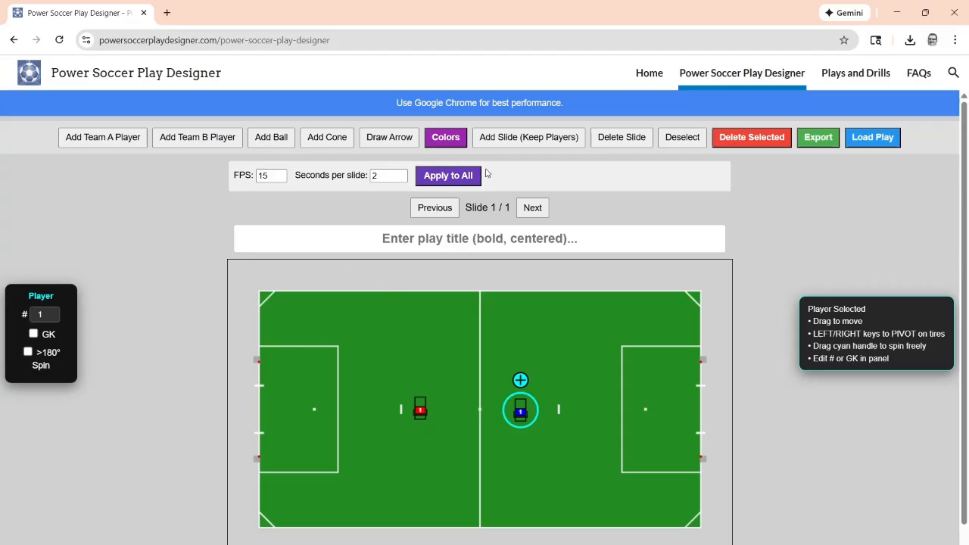
Add a second slide keeping the players, rotate the Team B player to face the right goal, and compare the two slides
click(540, 146)
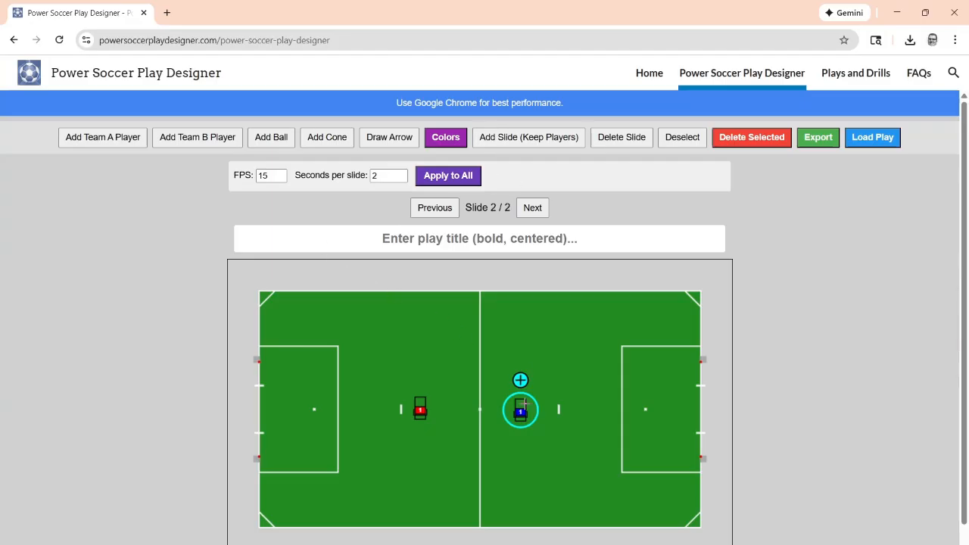
drag(521, 381, 555, 413)
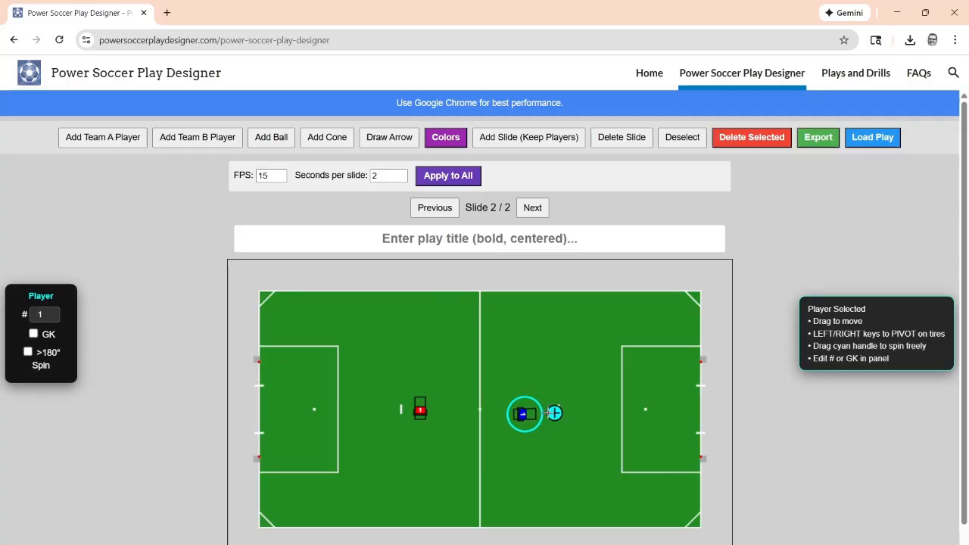
click(447, 208)
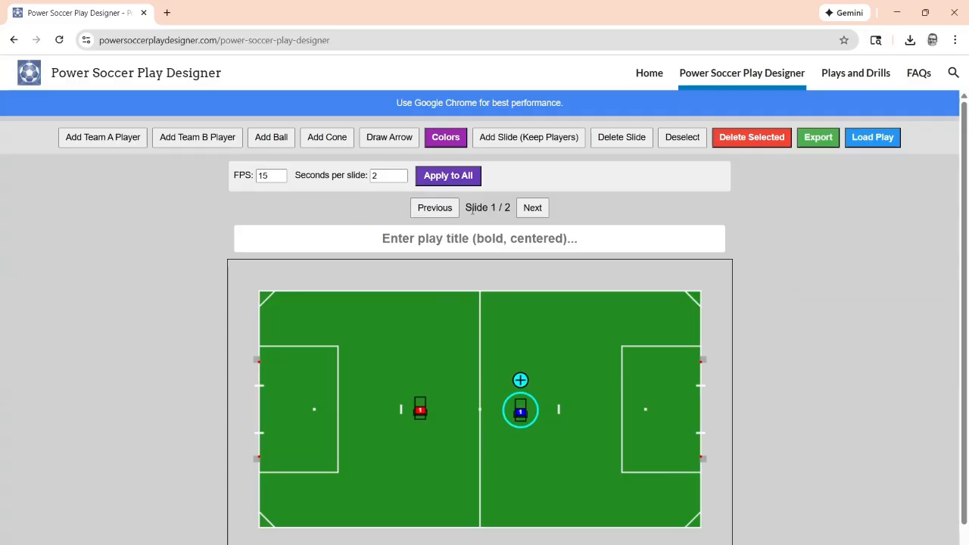
click(534, 211)
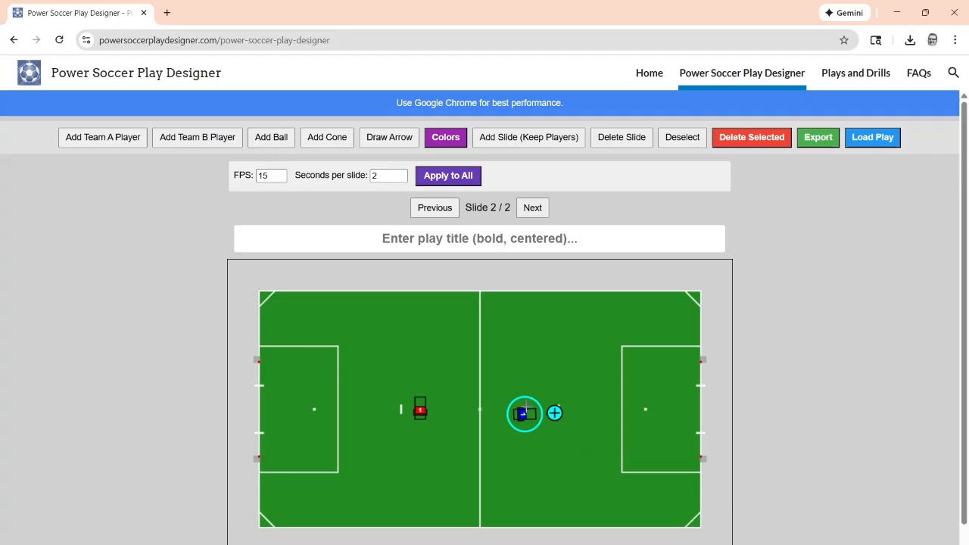
Enable the >180° spin option for the Team B player on slide 1
click(523, 414)
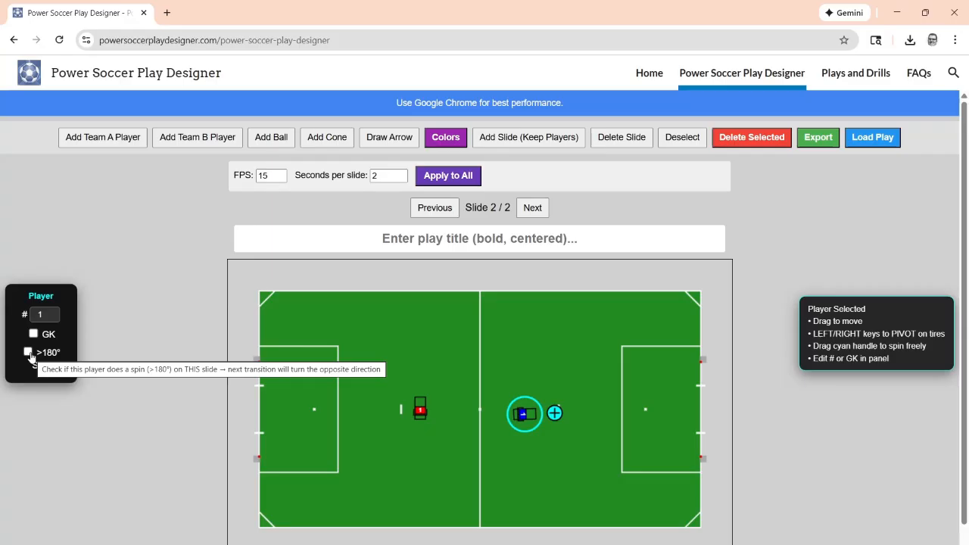
click(435, 208)
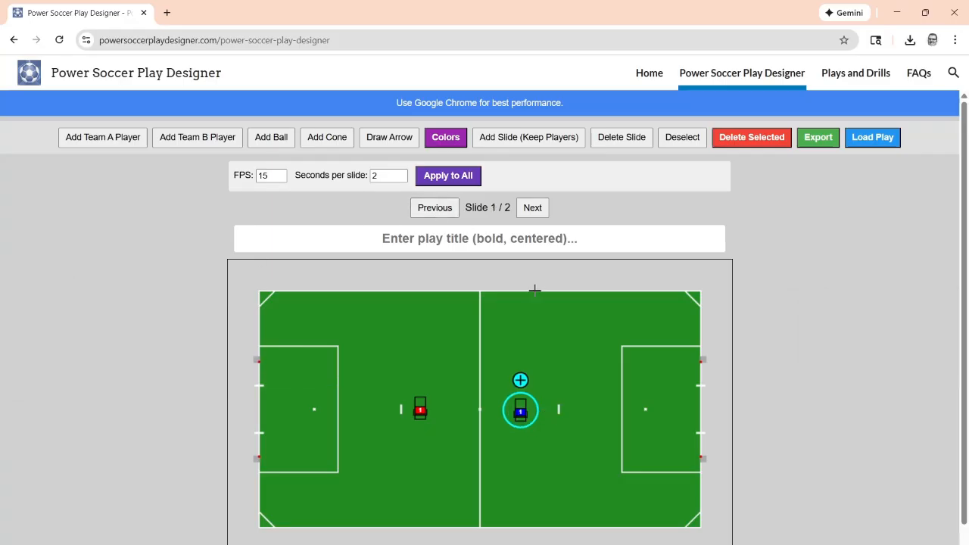
click(532, 214)
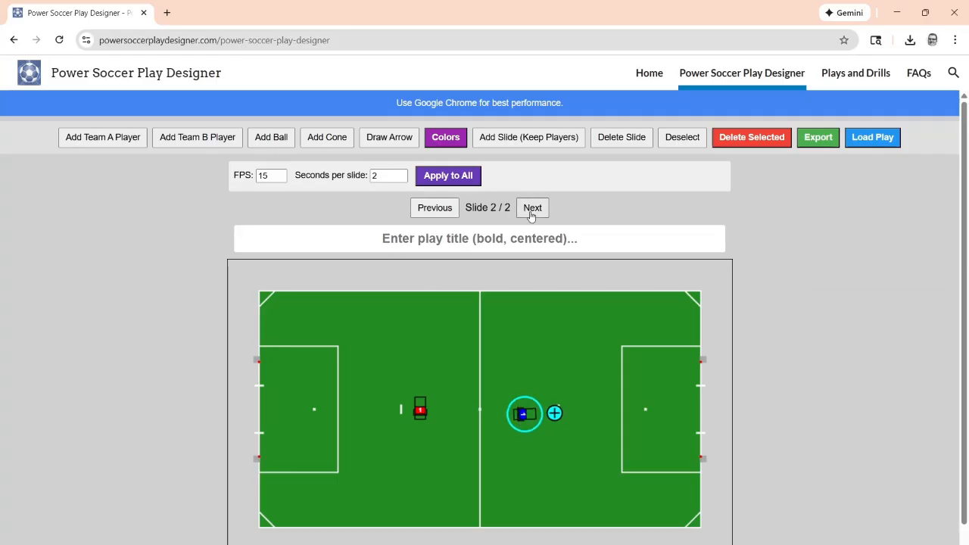
click(430, 209)
click(515, 415)
click(28, 352)
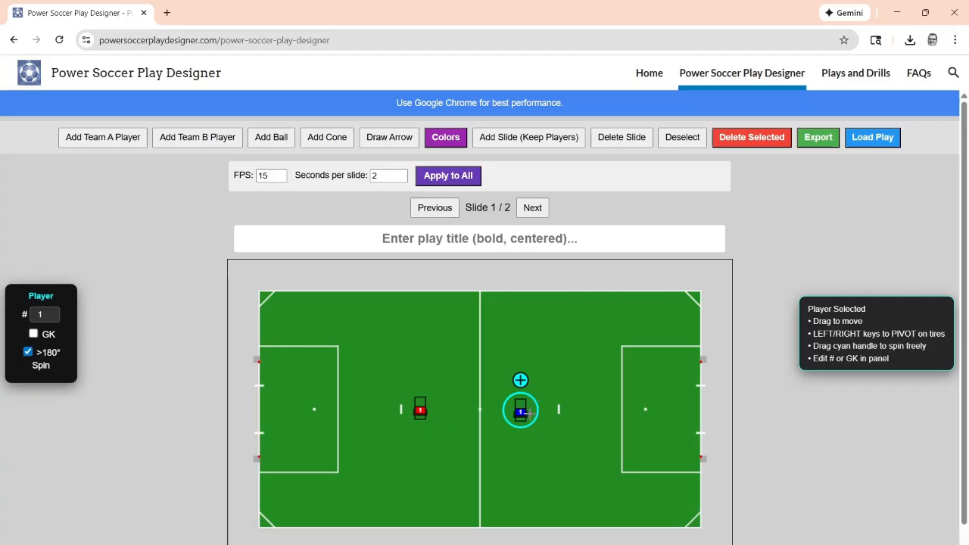
Rotate the Team A player on slide 2 to face the right goal, without the >180° spin option
click(420, 410)
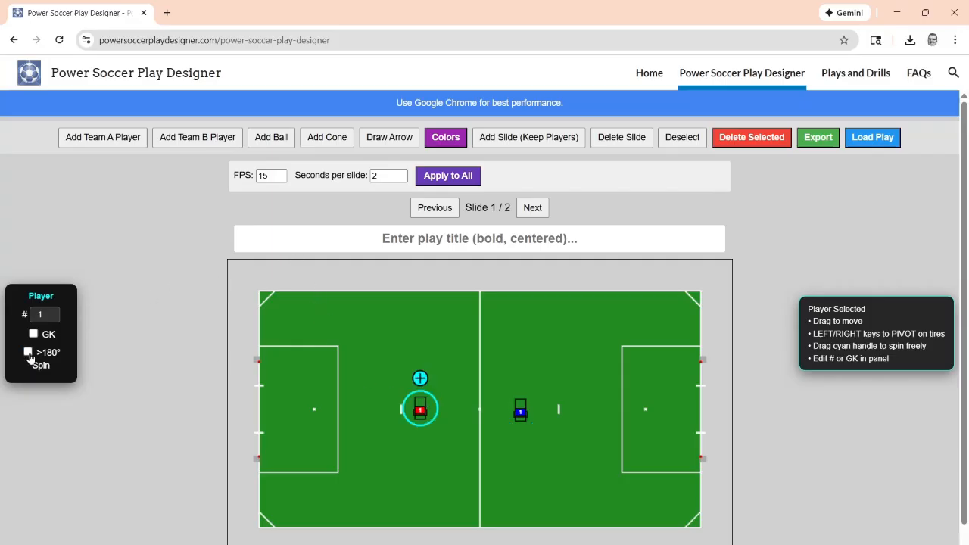
click(532, 207)
click(420, 410)
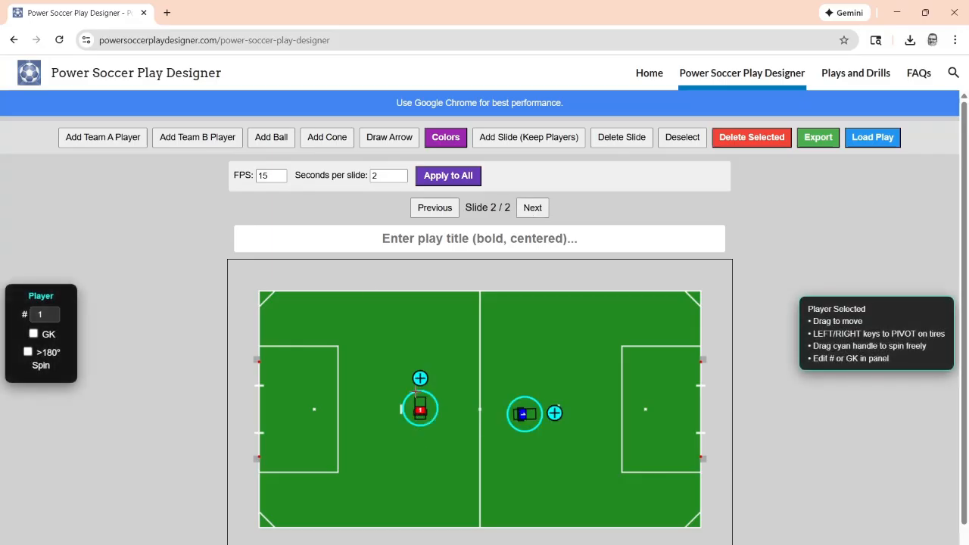
drag(420, 377, 459, 412)
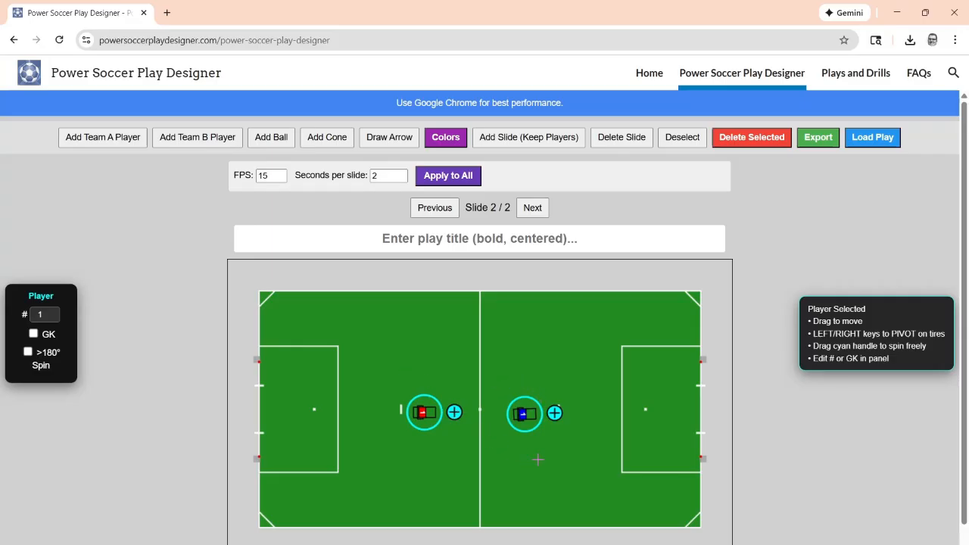
Export the two-slide play as a WebM video and watch it in the media player
click(832, 142)
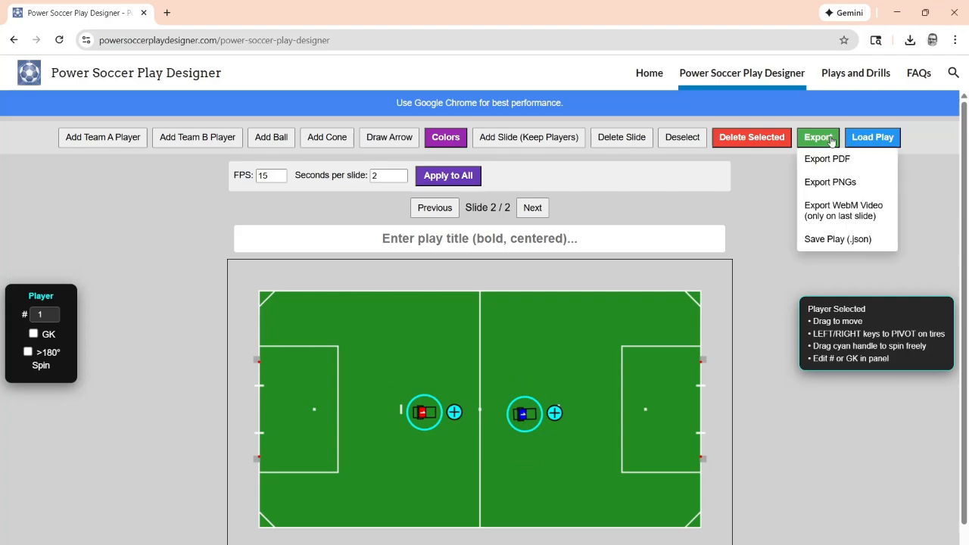
click(833, 206)
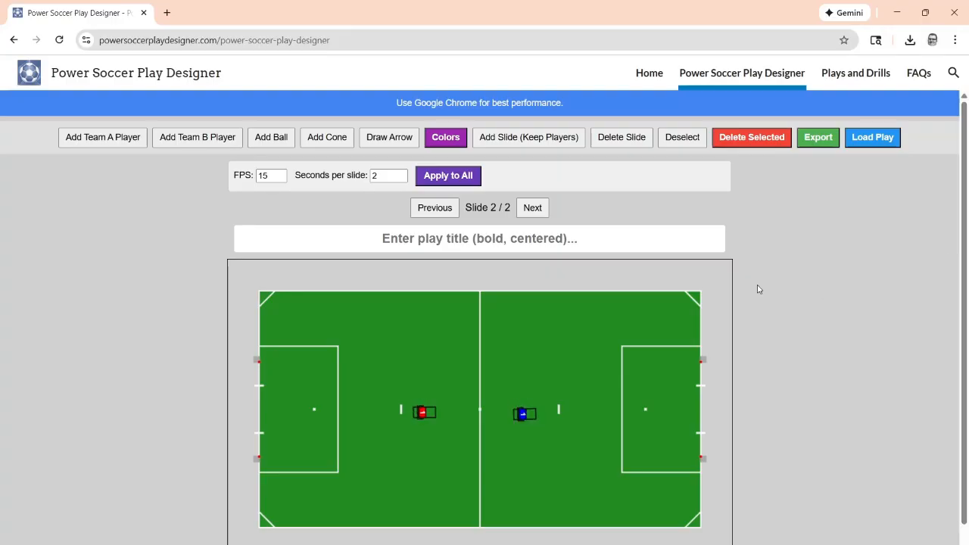
click(833, 70)
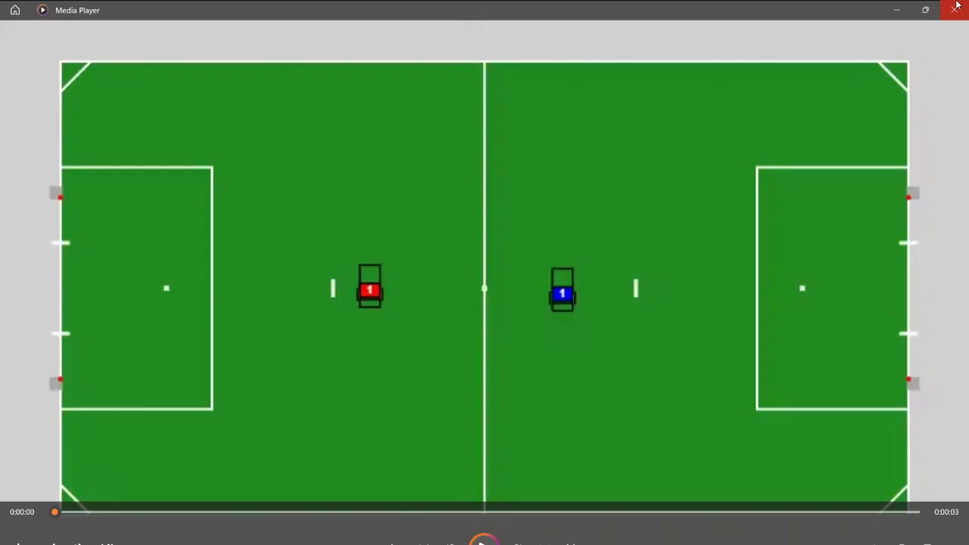
click(956, 7)
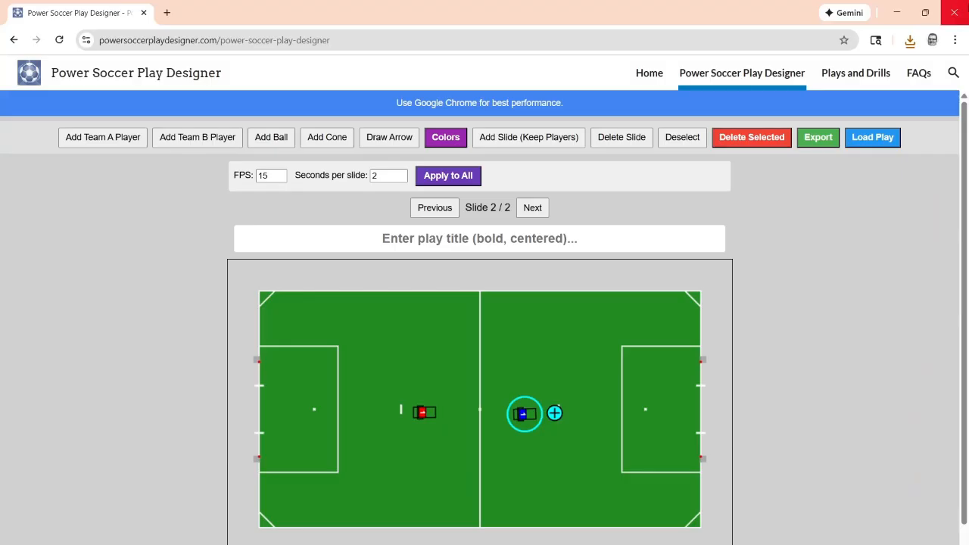
Enable the >180° spin option for the Team B player on slide 2
click(432, 417)
click(519, 414)
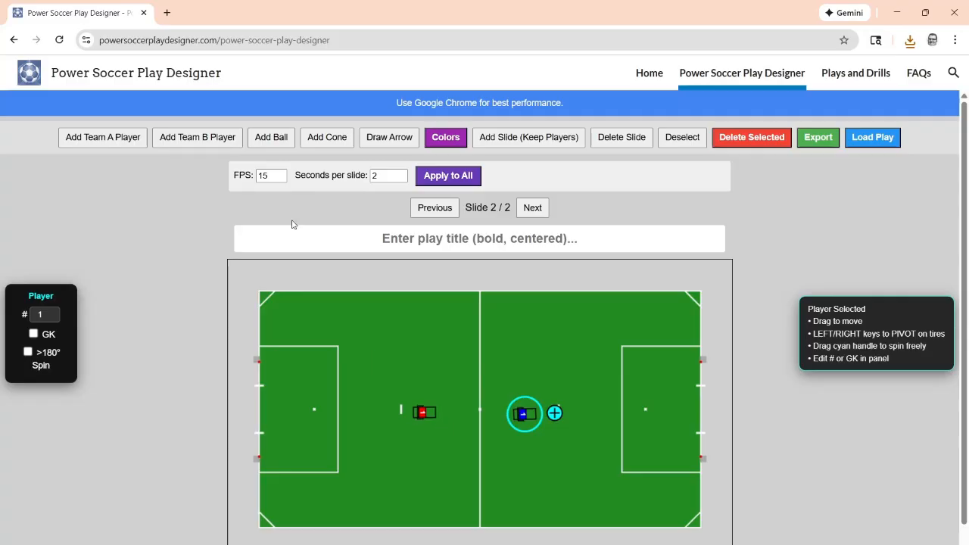
click(28, 353)
Add a third slide keeping the players and rotate both to face the field's lower sideline
click(521, 135)
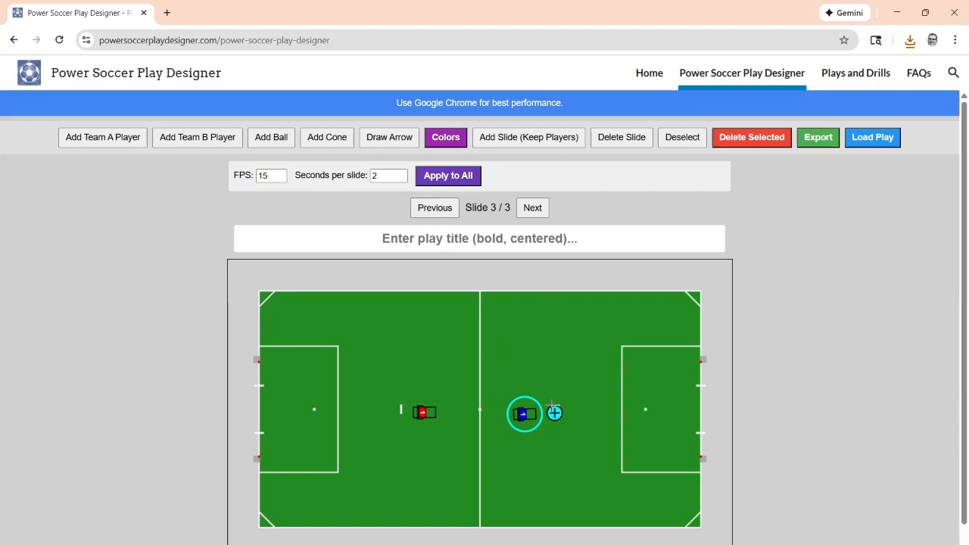
drag(554, 413, 522, 449)
click(425, 413)
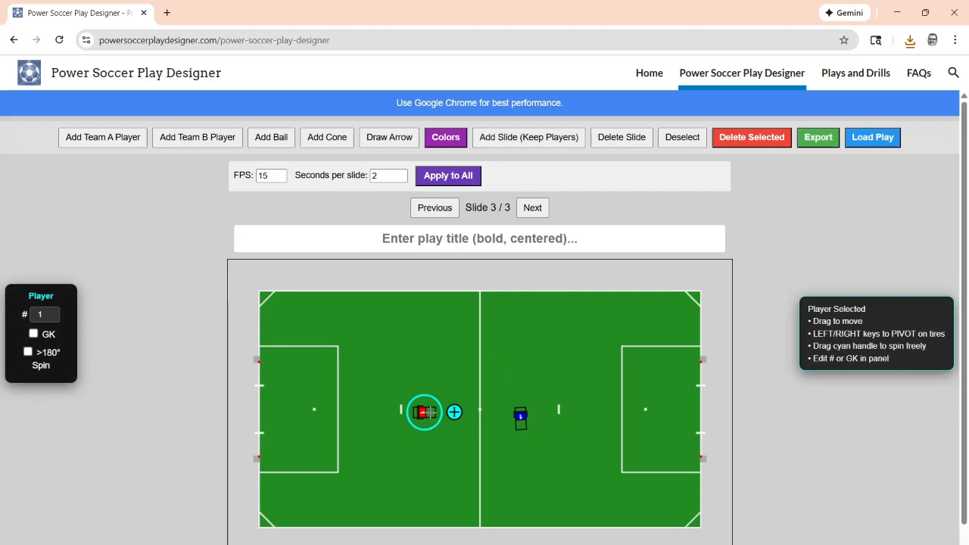
drag(454, 412, 421, 447)
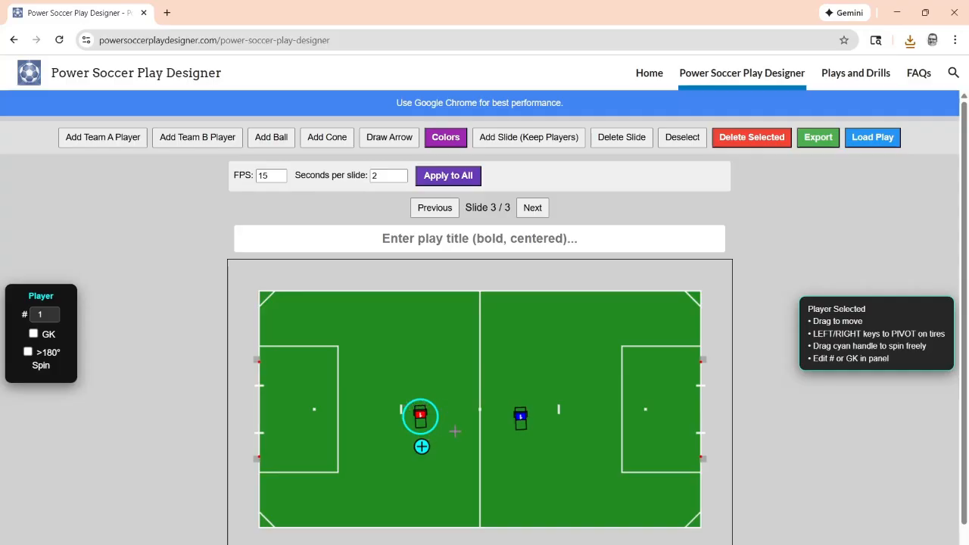
Enable >180° spin for the Team B player on slide 3, and add a fourth slide with both players rotated to face the right goal
click(521, 415)
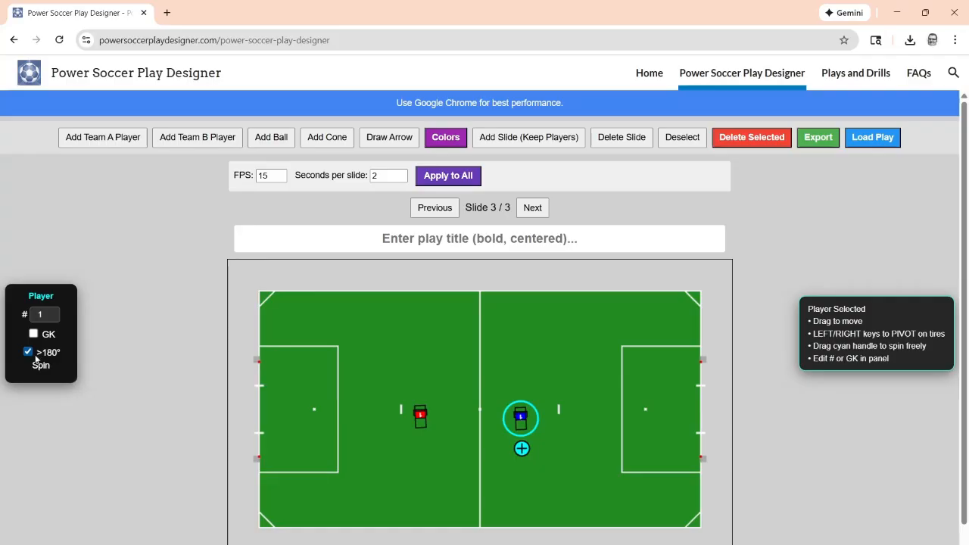
click(28, 352)
click(523, 136)
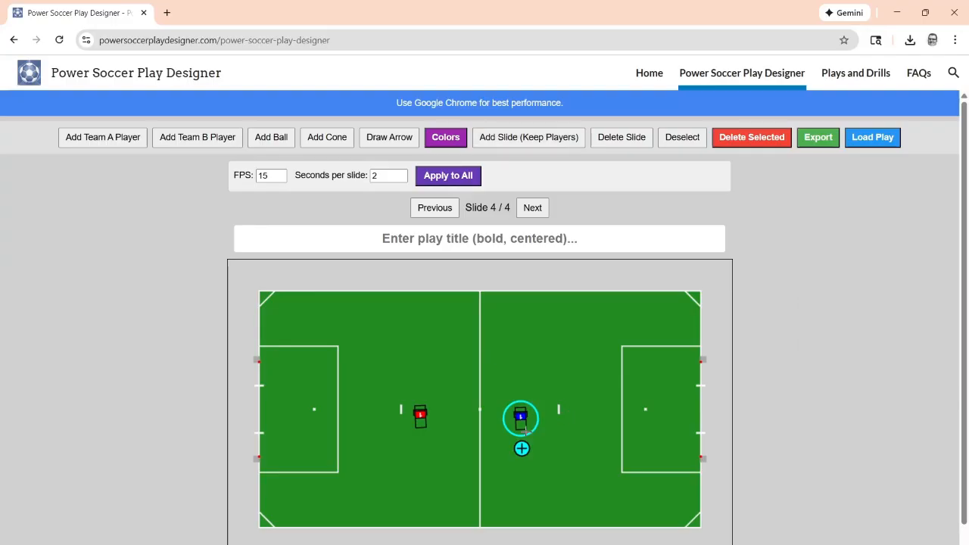
drag(535, 445, 555, 414)
click(422, 419)
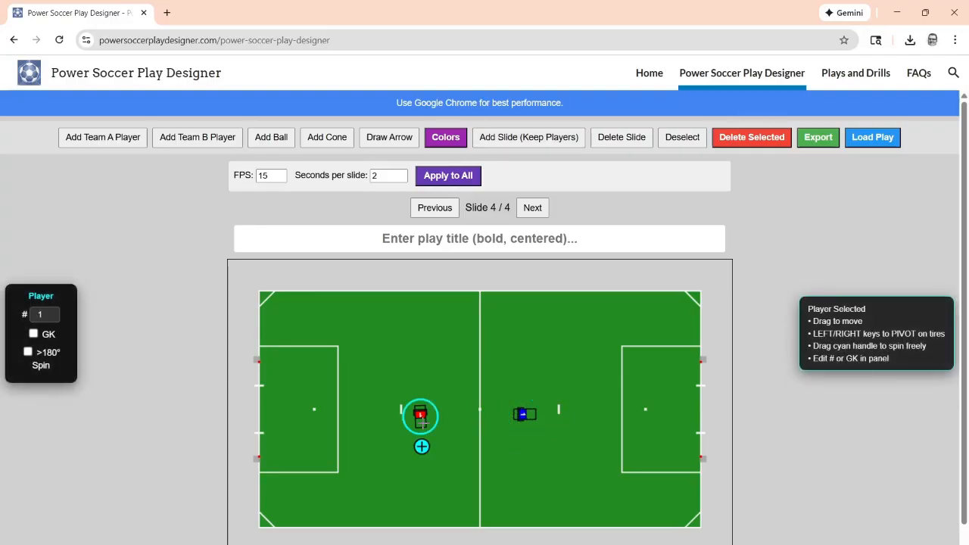
drag(428, 445, 436, 416)
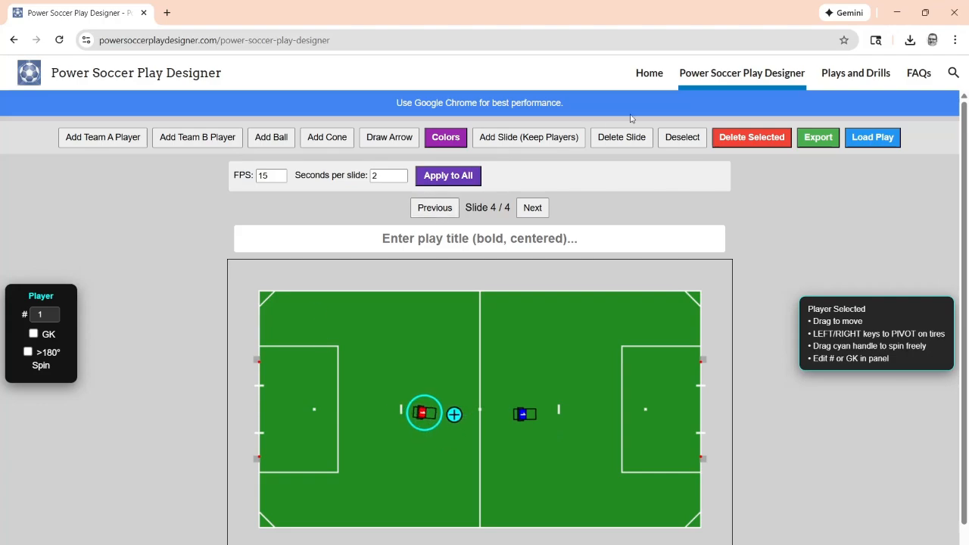
Export the four-slide play as a WebM video and play it back to compare the two players' spins
click(818, 144)
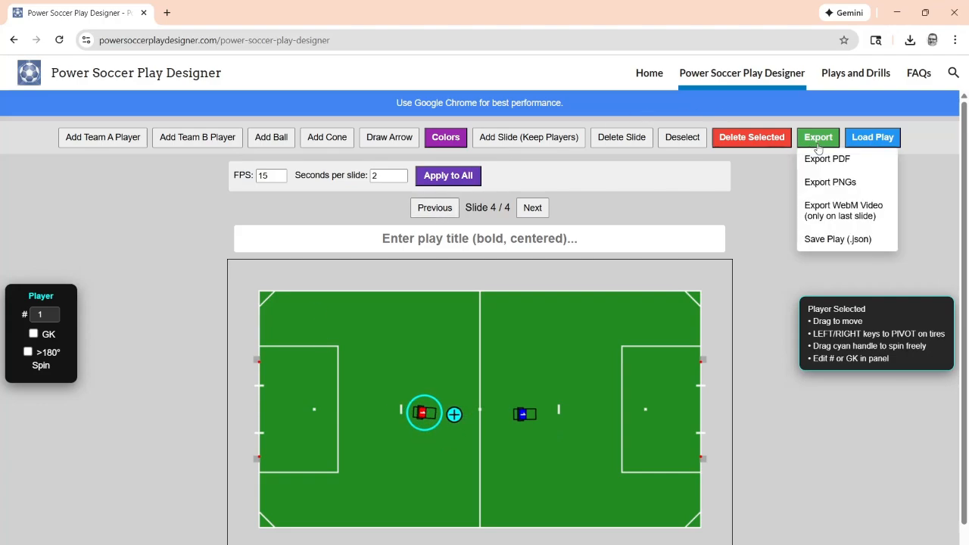
click(844, 211)
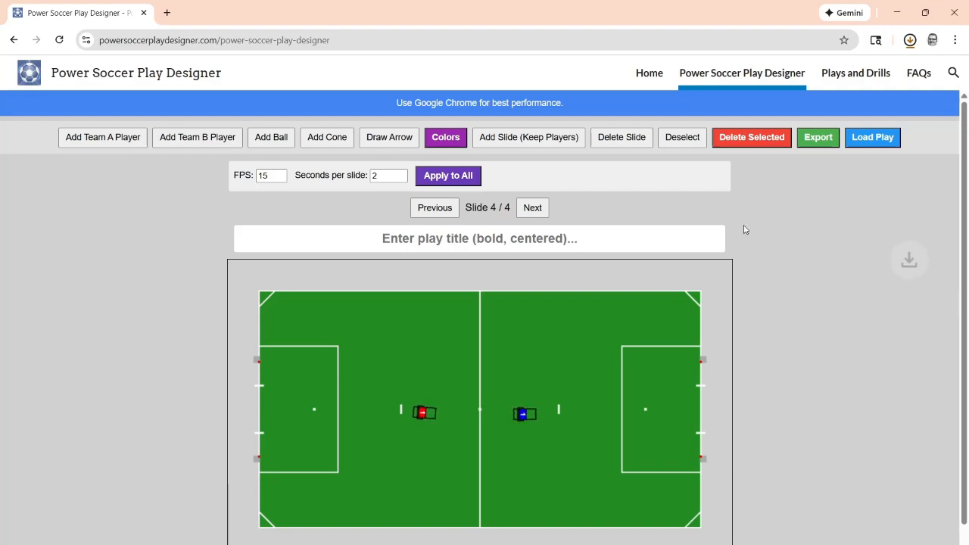
click(763, 68)
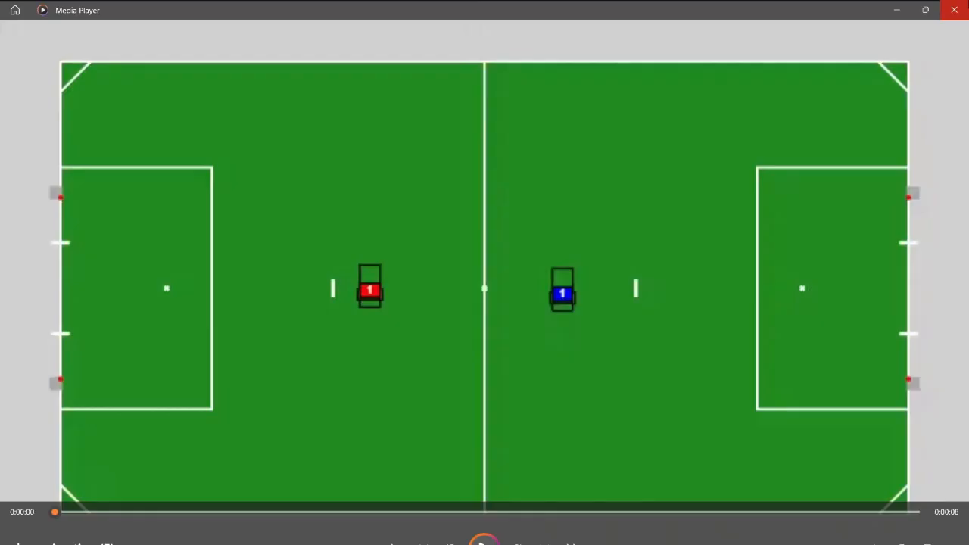
click(954, 9)
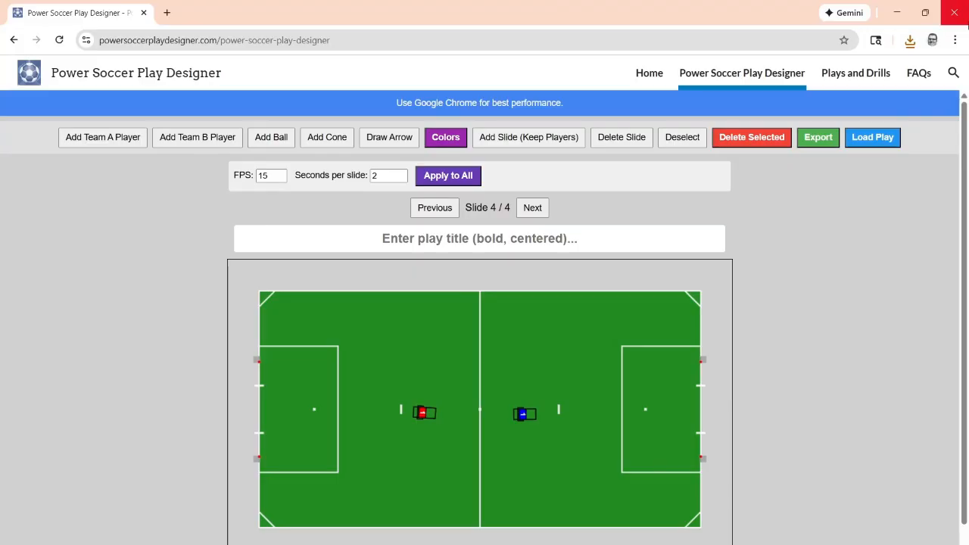